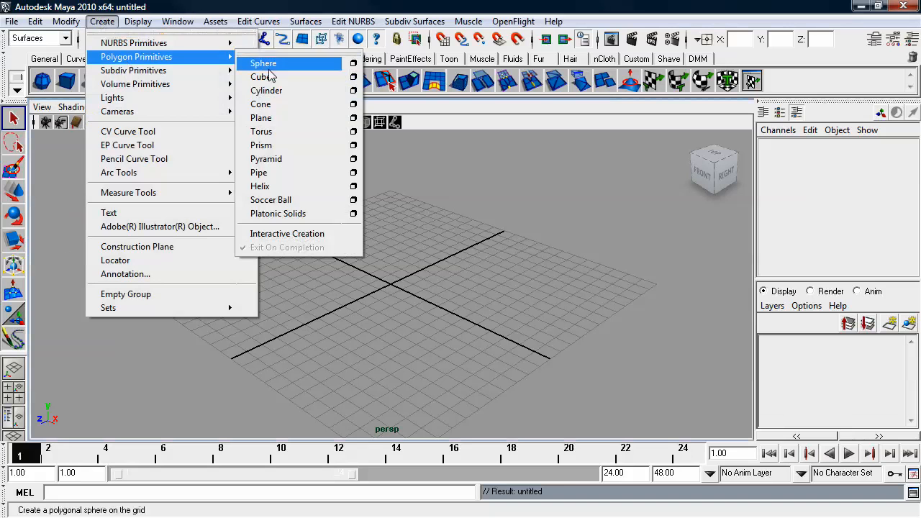
- Create a polygon cube at the grid origin and display it with smooth shading
click(261, 77)
alt+right_drag(247, 230, 520, 255)
key(5)
alt+right_drag(384, 266, 527, 331)
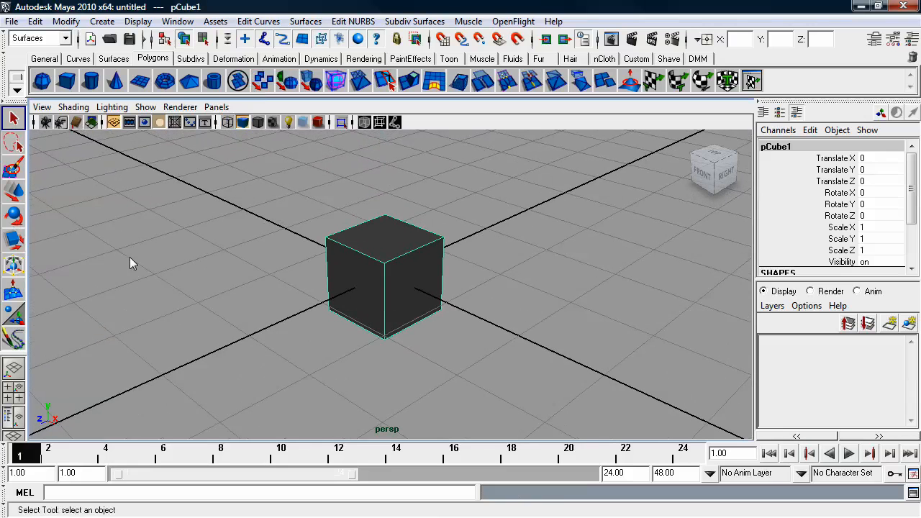
- Show the Move, Rotate and Scale manipulators on the cube in turn, returning to the Move tool
click(14, 192)
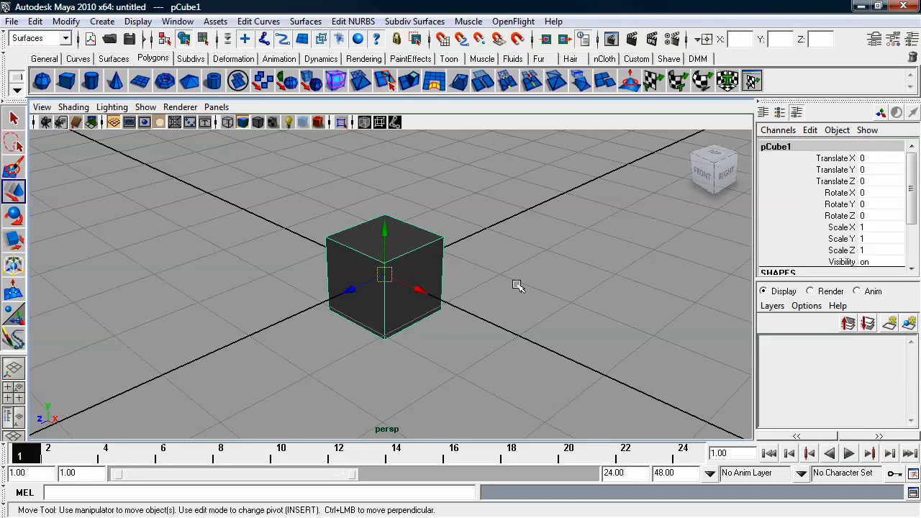
alt+drag(506, 293, 505, 287)
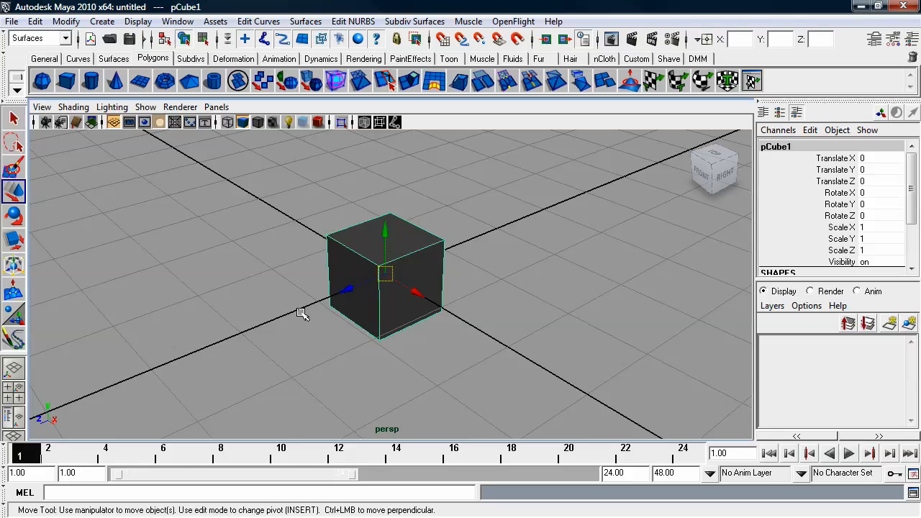
alt+drag(401, 285, 479, 253)
alt+right_drag(479, 252, 474, 246)
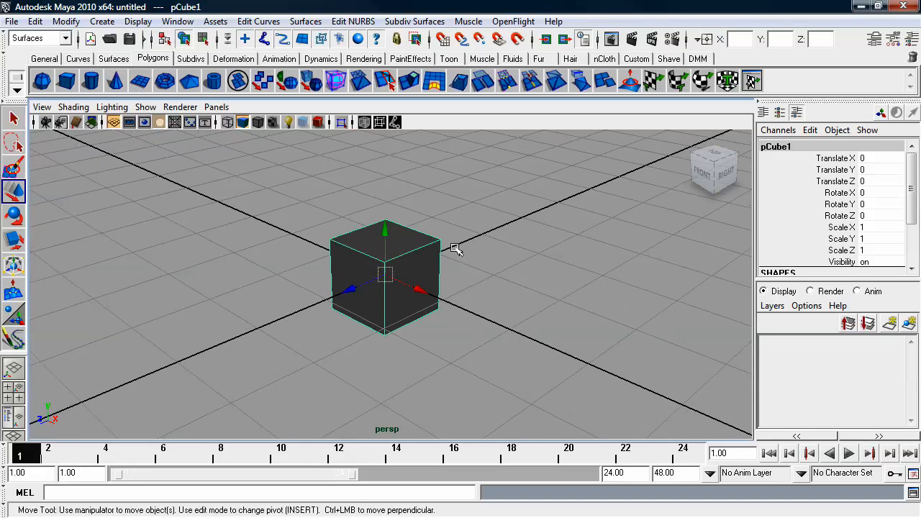
click(13, 216)
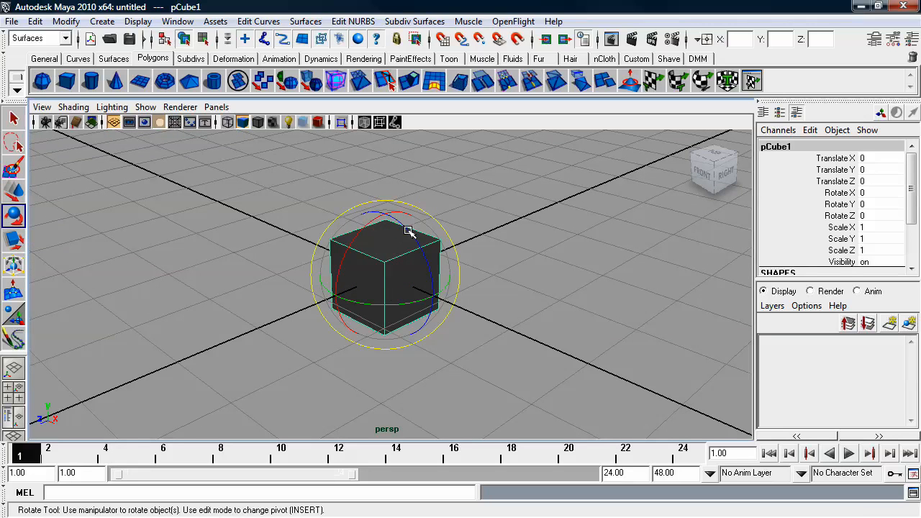
click(13, 240)
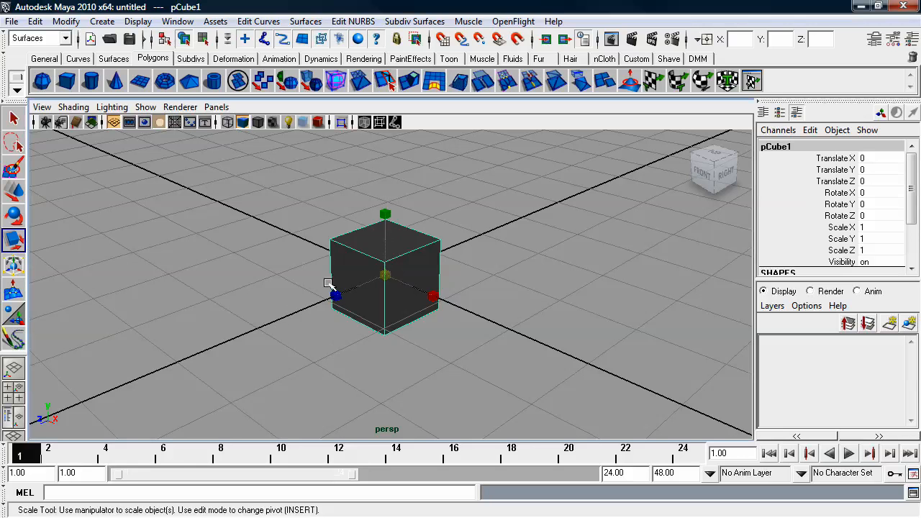
click(20, 191)
alt+drag(509, 252, 489, 242)
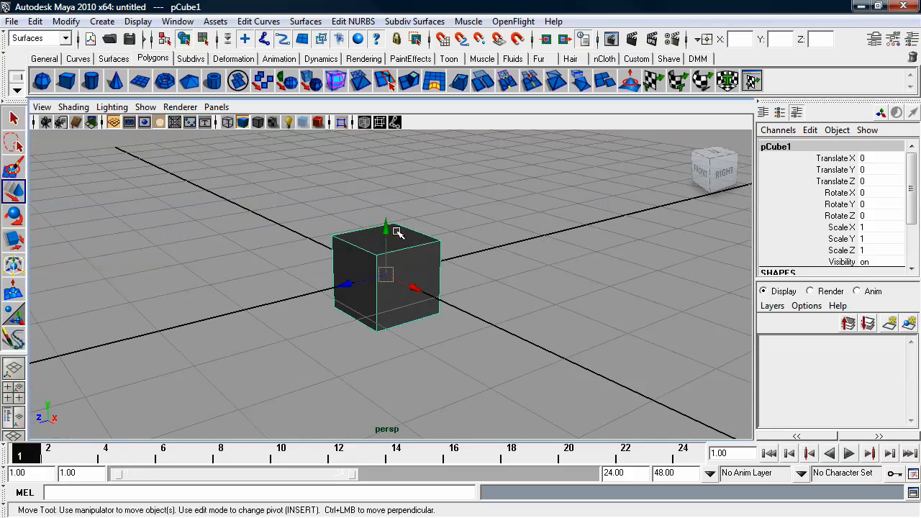
- Enlarge the cube's Move manipulator to well beyond its original size, and shrink it back
alt+right_drag(566, 242, 403, 237)
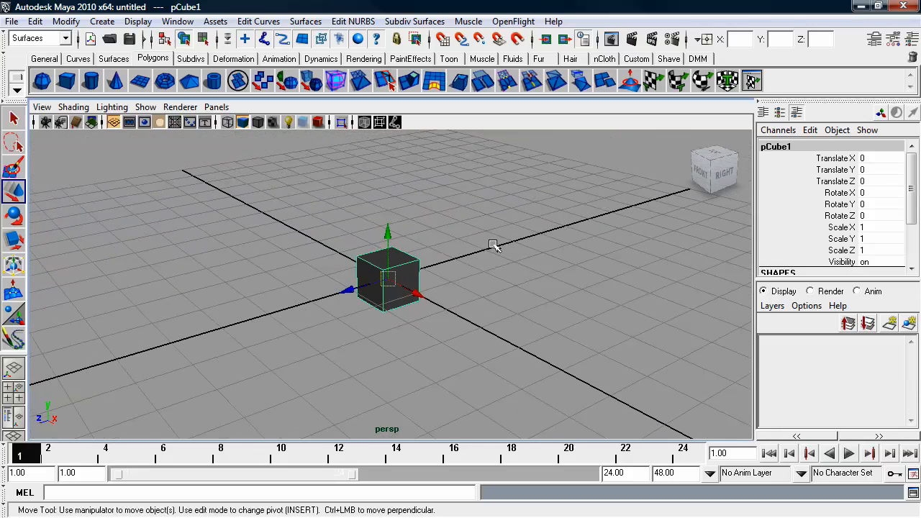
alt+middle_drag(492, 246, 489, 249)
key(equal)
key(equal)
key(equal)
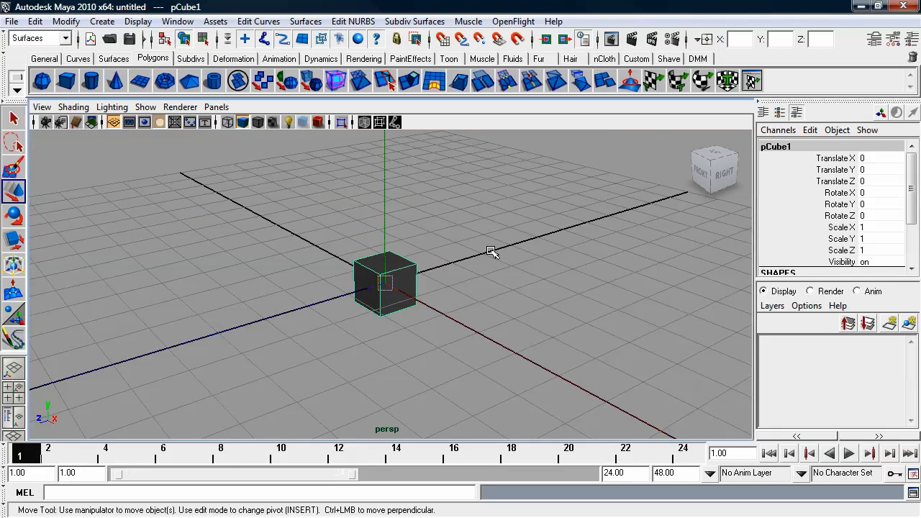
key(minus)
key(minus)
key(minus)
key(equal)
- Enlarge the Move manipulator so its axis arrows extend outside the cube
alt+drag(446, 256, 396, 265)
alt+right_drag(396, 265, 573, 269)
alt+drag(456, 267, 469, 265)
alt+right_drag(469, 266, 516, 268)
alt+drag(455, 265, 474, 246)
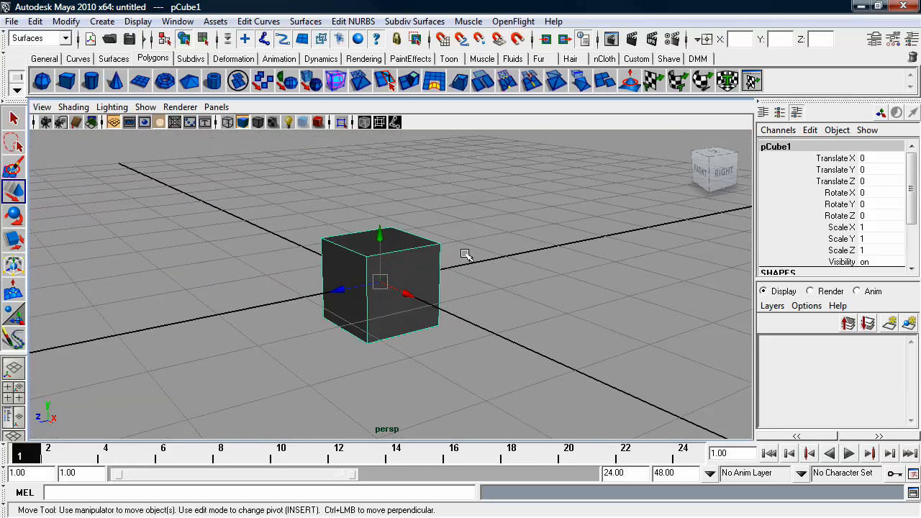
alt+middle_drag(464, 255, 489, 262)
alt+right_drag(489, 262, 495, 264)
alt+drag(496, 264, 530, 263)
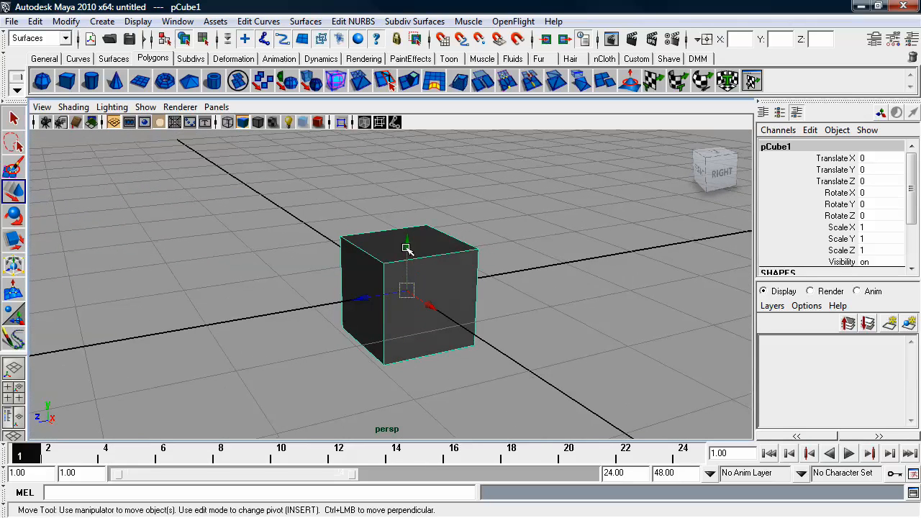
key(equal)
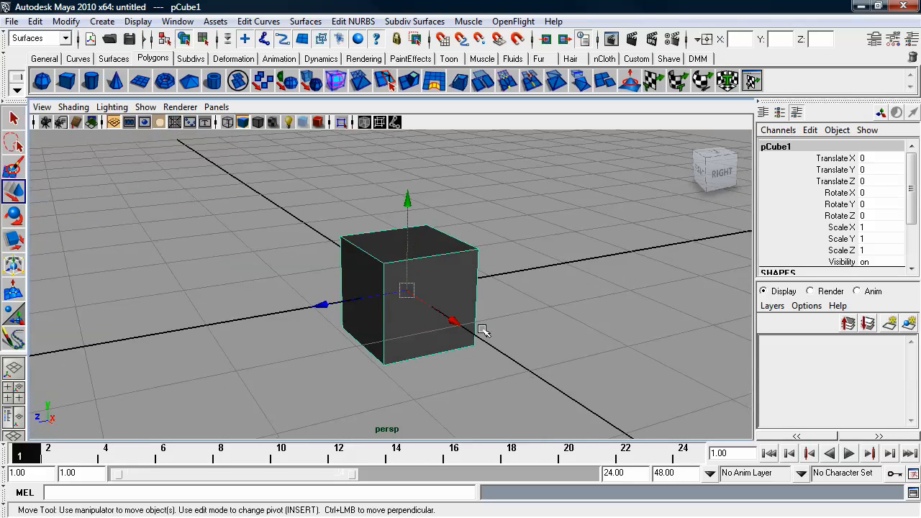
alt+drag(482, 330, 493, 304)
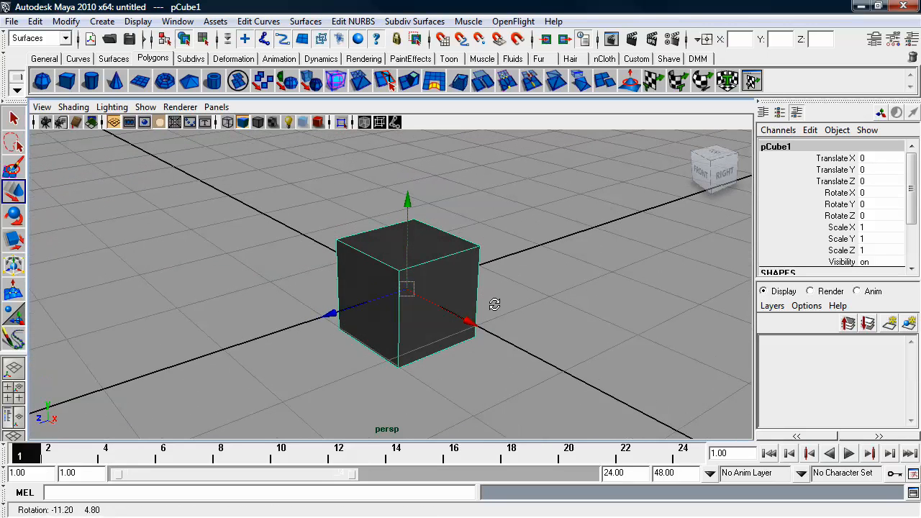
- Switch to the Rotate tool and shrink its manipulator so the rings fit within the cube
click(13, 217)
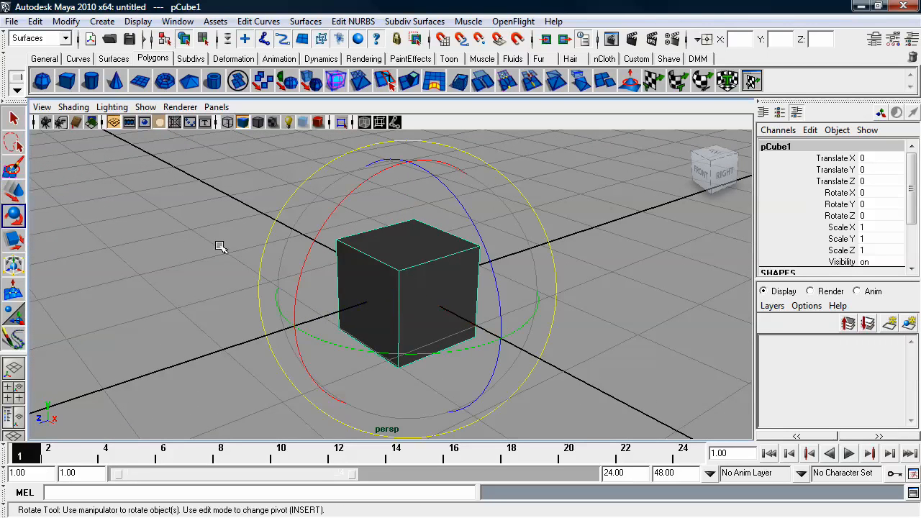
alt+drag(604, 259, 582, 251)
alt+right_drag(559, 220, 592, 226)
key(minus)
key(minus)
key(minus)
key(minus)
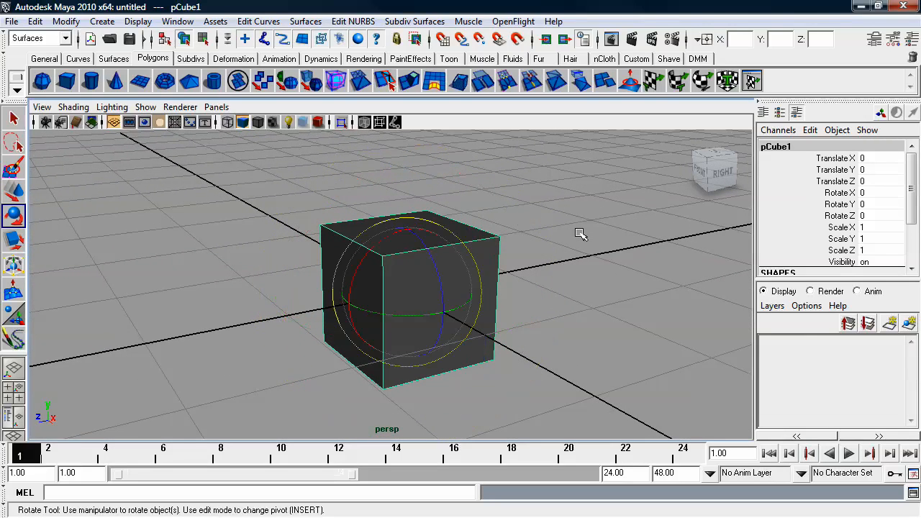
- Try rotating the cube about 7 degrees around X, undo the rotation, and enlarge the Rotate manipulator around the cube
mouse_move(396, 269)
mouse_down()
mouse_move(404, 281)
mouse_move(385, 270)
mouse_up()
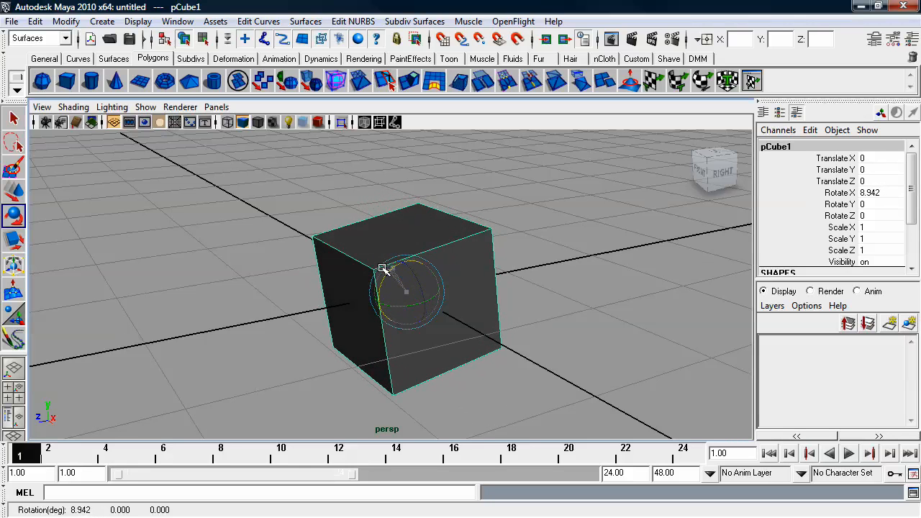
key(ctrl+z)
key(equal)
key(equal)
key(equal)
key(equal)
key(equal)
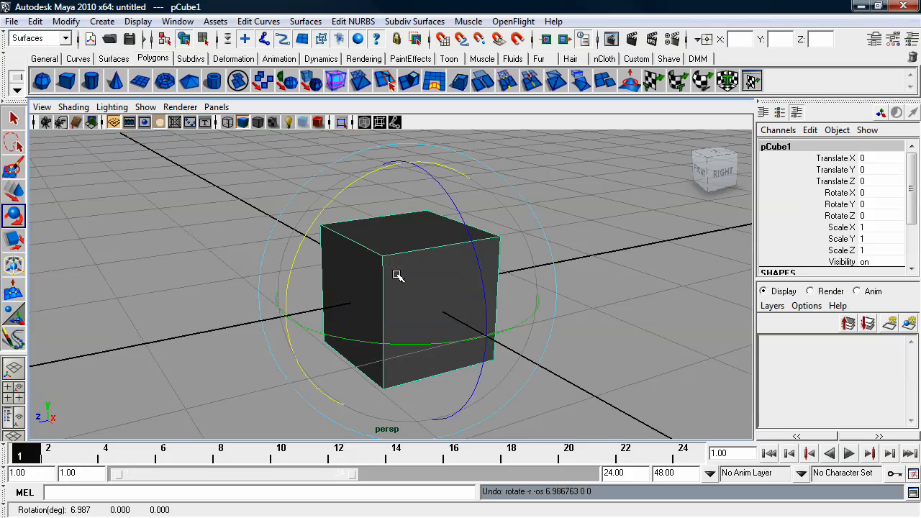
- Rotate the cube about 2 degrees around X and reduce the size of the Rotate manipulator
click(194, 141)
mouse_move(192, 140)
mouse_down()
mouse_move(170, 172)
mouse_move(182, 147)
mouse_up()
key(minus)
key(minus)
key(minus)
key(minus)
key(minus)
key(minus)
key(minus)
key(minus)
key(minus)
key(minus)
key(minus)
key(minus)
key(minus)
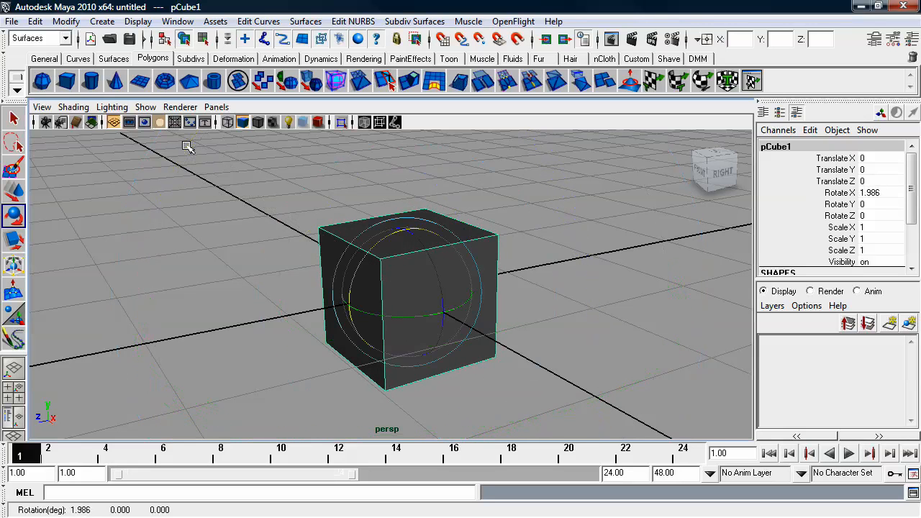
- Switch to the Move tool and reset the cube's Rotate X to 0
alt+drag(454, 262, 402, 263)
alt+right_drag(402, 264, 399, 296)
alt+drag(453, 290, 489, 292)
alt+right_drag(489, 292, 341, 297)
alt+drag(341, 298, 473, 318)
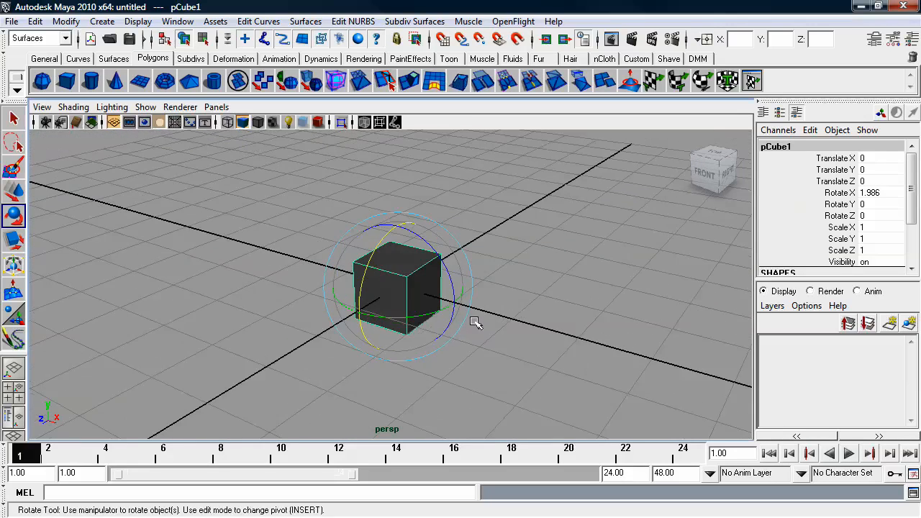
click(17, 192)
alt+drag(500, 284, 476, 281)
alt+middle_drag(477, 282, 464, 281)
alt+right_drag(464, 281, 523, 290)
alt+drag(531, 292, 522, 290)
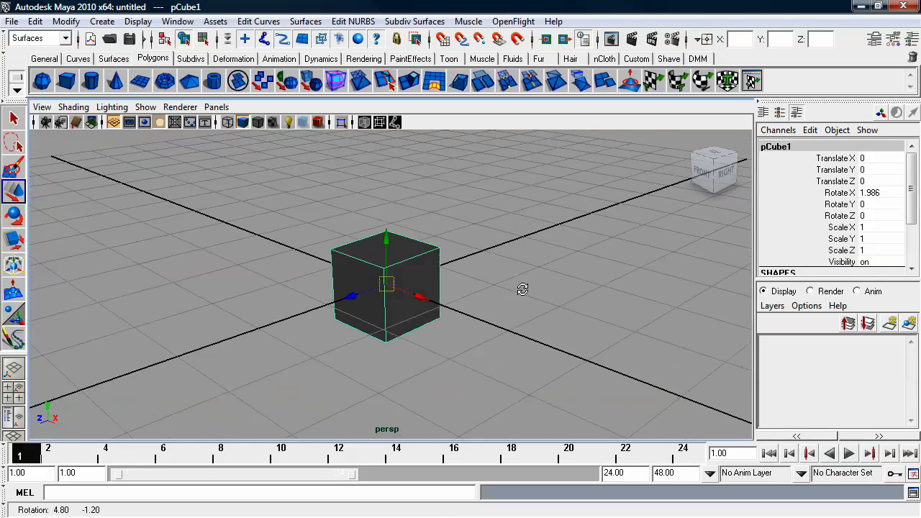
alt+middle_drag(523, 280, 519, 302)
alt+right_drag(519, 303, 535, 309)
alt+middle_drag(535, 308, 530, 306)
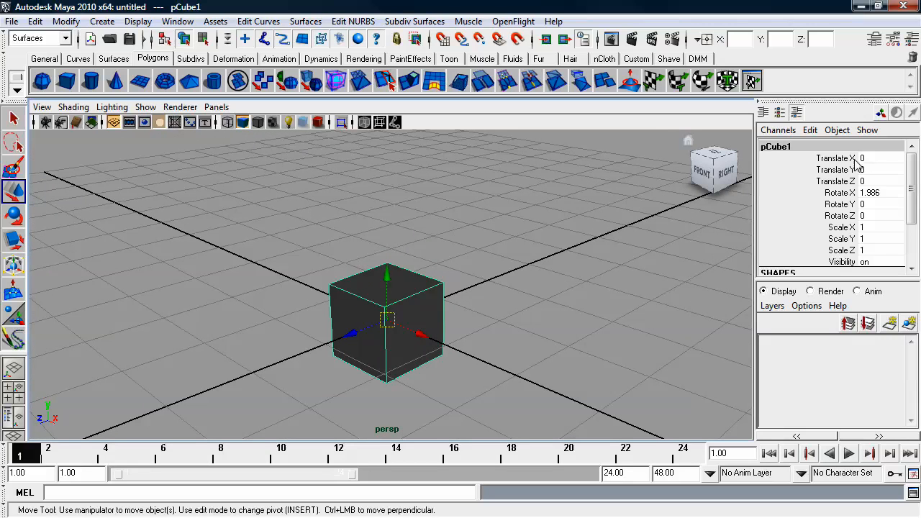
double_click(871, 193)
text(0)
key(Return)
- Try raising the cube along Y to about 0.69, undo the move, and reselect the cube
alt+drag(519, 302, 494, 294)
alt+drag(453, 322, 385, 220)
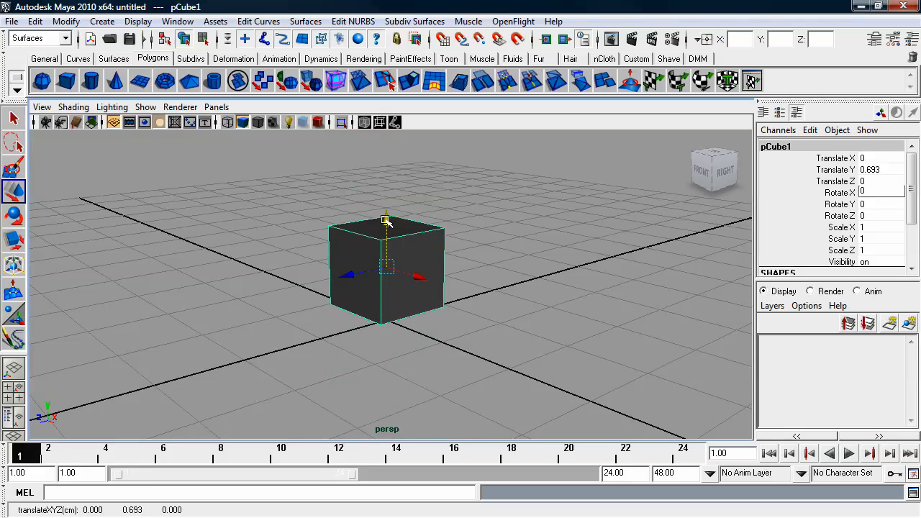
key(ctrl+z)
click(501, 256)
click(407, 306)
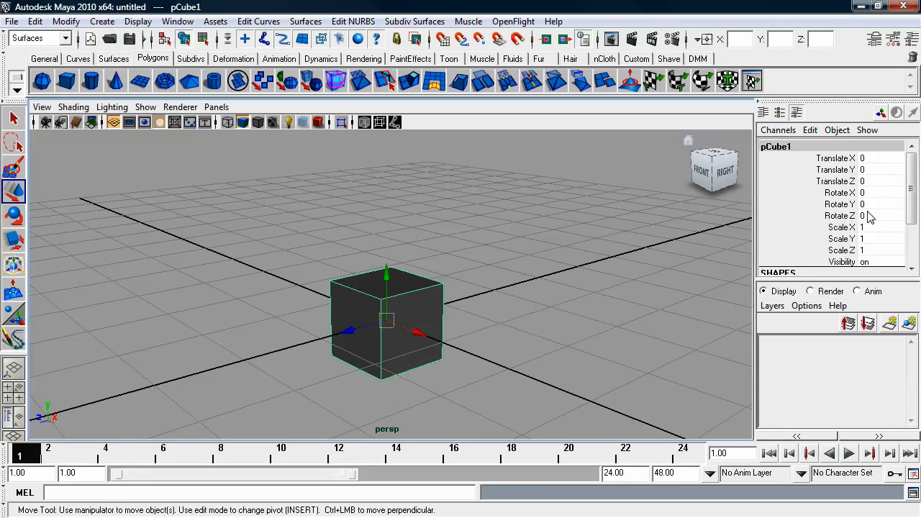
- Try moving the cube up along Y to about 1.29, and undo the vertical moves
drag(391, 281, 386, 169)
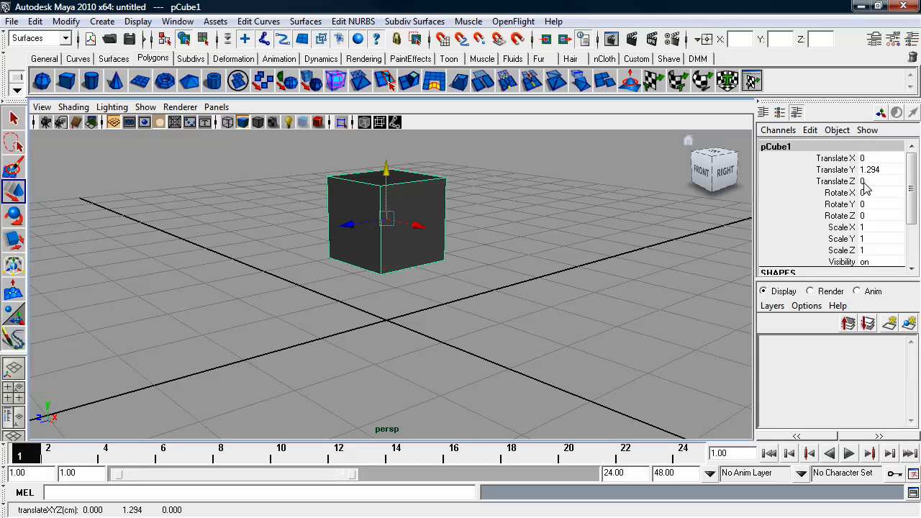
mouse_move(386, 172)
mouse_down()
mouse_move(383, 344)
mouse_move(382, 156)
mouse_move(382, 354)
mouse_move(381, 170)
mouse_up()
key(ctrl+z)
key(ctrl+z)
key(ctrl+z)
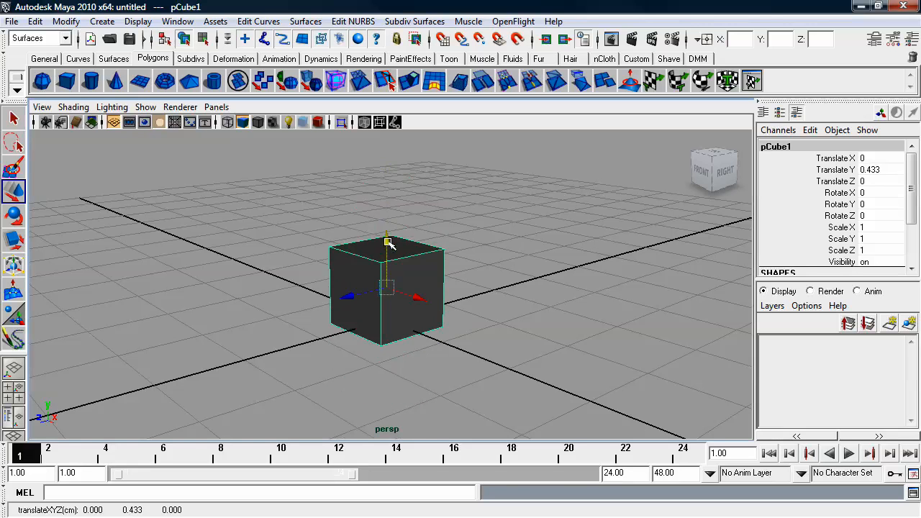
- Try moving the cube to about 3.36 along X and separately to about 2.34 along Z, undoing each move
alt+drag(501, 251, 460, 284)
drag(425, 325, 626, 435)
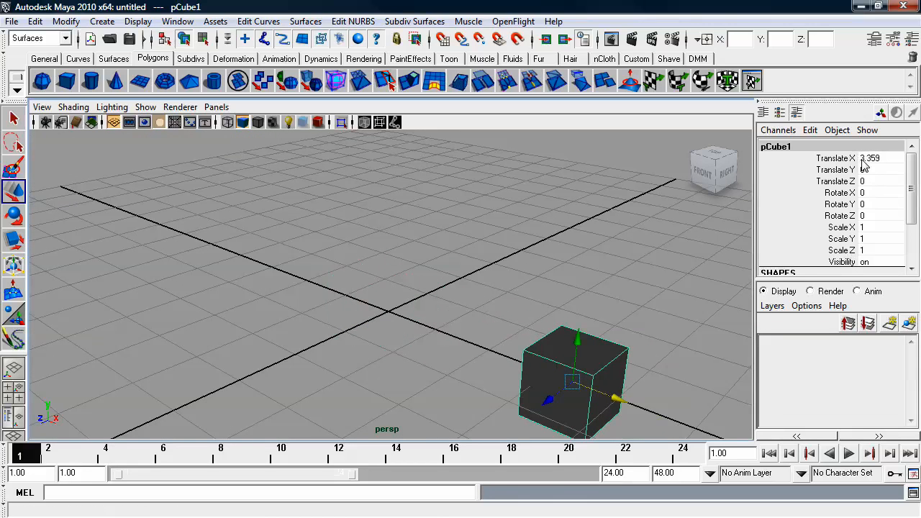
key(ctrl+z)
drag(356, 331, 238, 383)
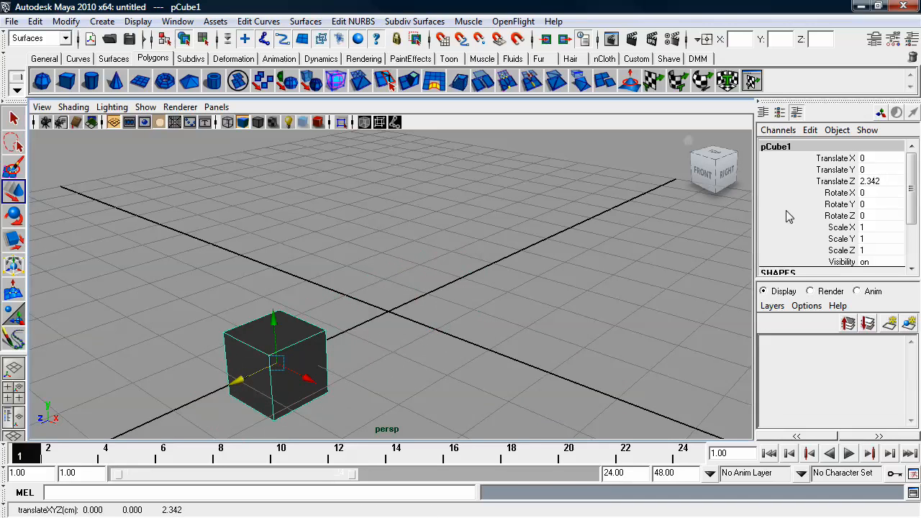
key(ctrl+z)
alt+drag(471, 294, 473, 283)
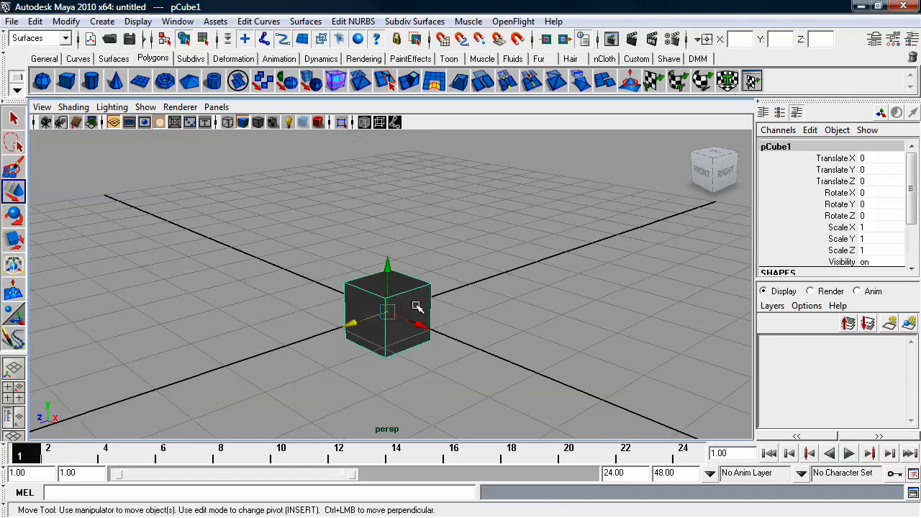
- Reselect the cube, try moving it freely to about -2.10 in X and 2.18 in Z, and undo the free moves
click(420, 264)
click(408, 280)
drag(386, 312, 205, 295)
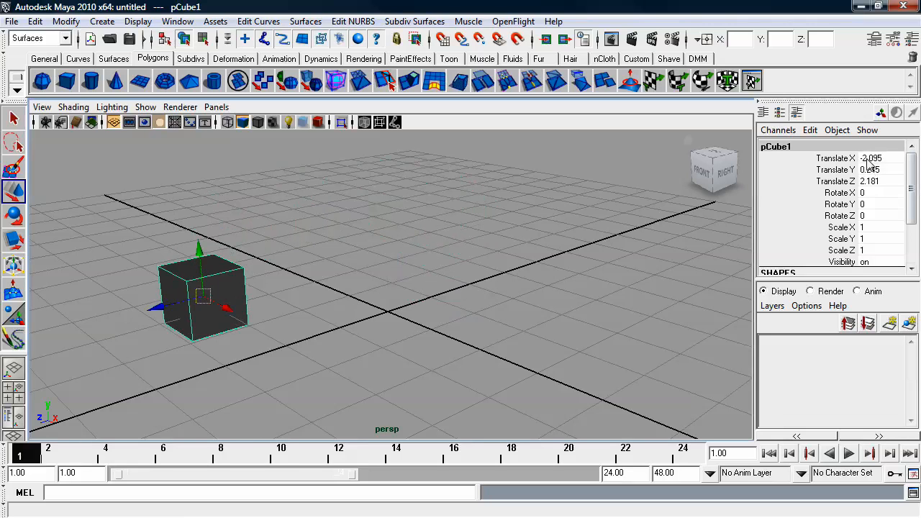
drag(211, 295, 460, 335)
key(ctrl+z)
key(ctrl+z)
alt+drag(525, 295, 521, 298)
alt+drag(649, 238, 614, 239)
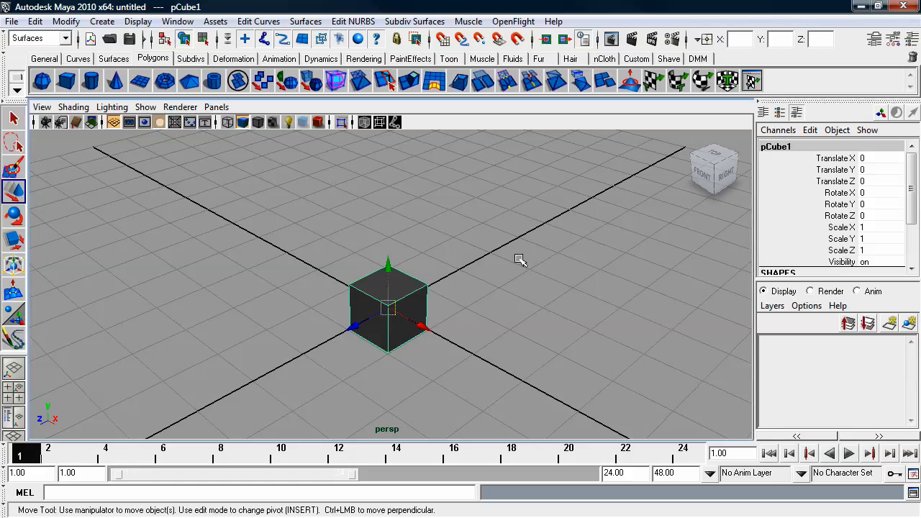
- Try moving the cube freely from other viewing angles using the manipulator's centre handle, and undo those moves
drag(388, 308, 702, 213)
key(ctrl+z)
key(ctrl+z)
key(ctrl+z)
key(ctrl+z)
key(ctrl+z)
key(ctrl+z)
key(ctrl+z)
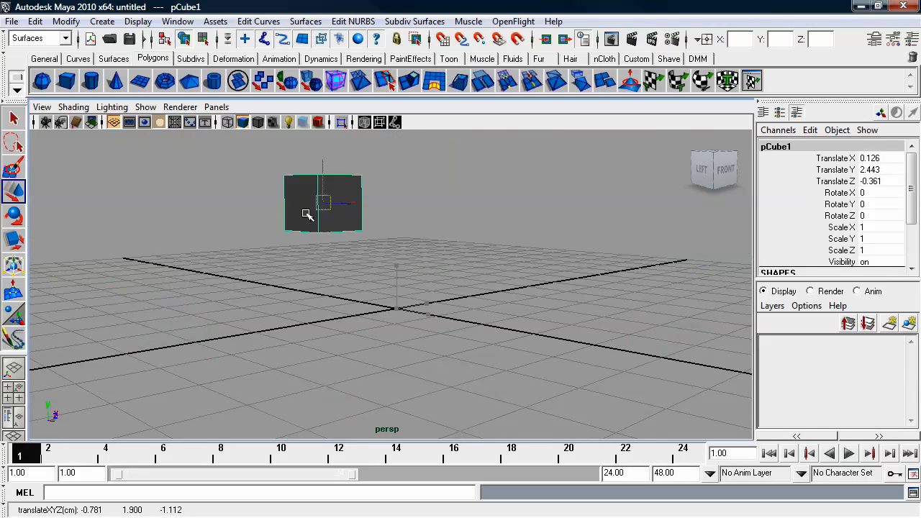
- Raise the cube along the Y axis only, to about 0.52
alt+drag(574, 253, 388, 230)
alt+drag(388, 230, 192, 247)
alt+drag(498, 225, 539, 234)
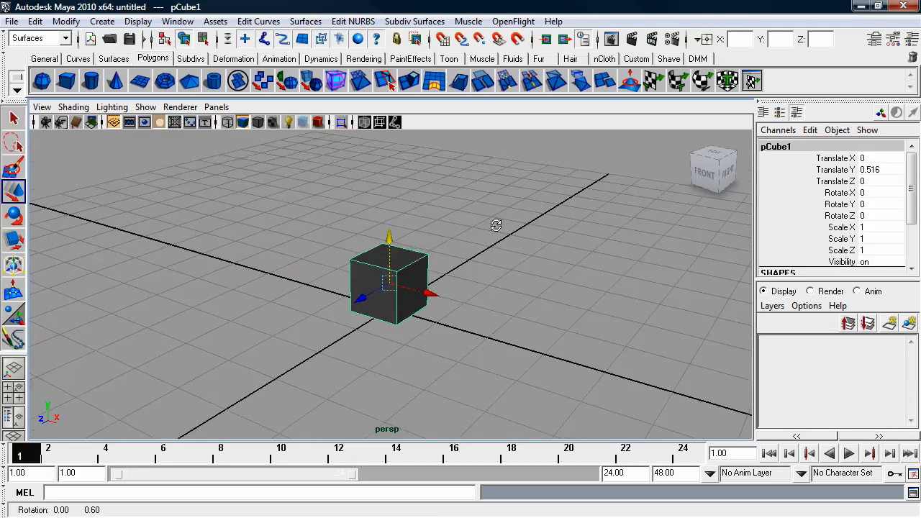
alt+right_drag(539, 235, 465, 237)
alt+middle_drag(465, 238, 465, 265)
alt+right_drag(464, 265, 446, 269)
alt+middle_drag(446, 269, 430, 304)
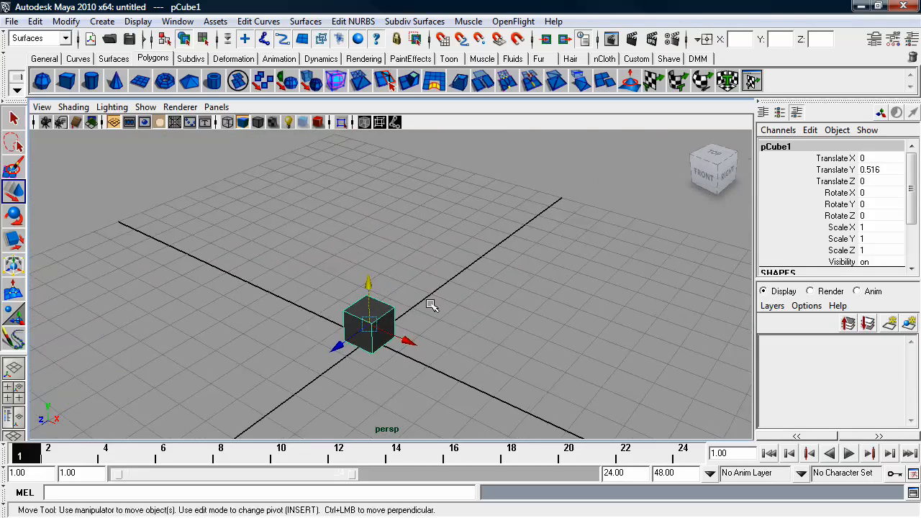
- Try repositioning the raised cube with the Move tool, and undo that move
alt+drag(415, 340, 457, 322)
alt+right_drag(457, 322, 496, 325)
alt+drag(435, 330, 382, 259)
key(ctrl+z)
- Try moving the cube across the grid to about -5.79 along Z and -6.10 along X, and undo both moves
alt+drag(516, 260, 492, 310)
alt+right_drag(492, 310, 317, 265)
alt+middle_drag(448, 229, 450, 242)
drag(338, 355, 469, 270)
drag(532, 269, 407, 194)
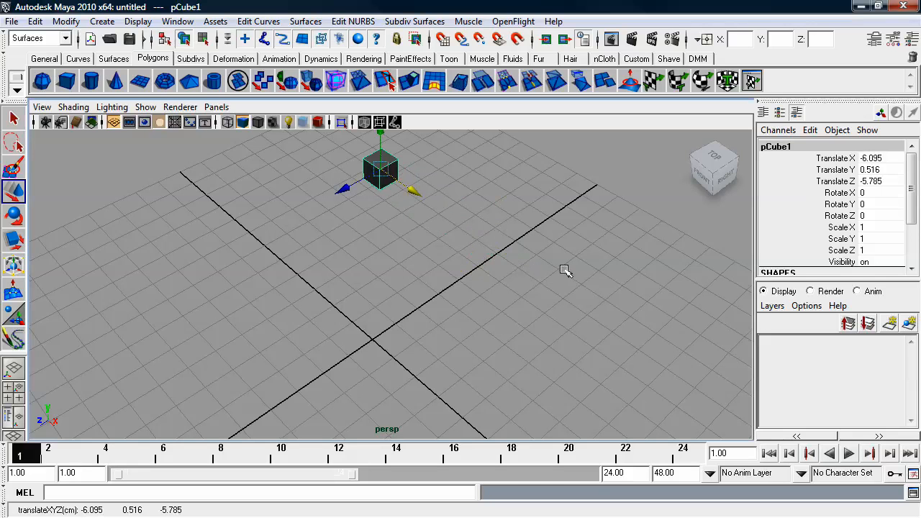
key(ctrl+z)
key(ctrl+z)
alt+middle_drag(477, 280, 480, 235)
alt+right_drag(480, 235, 636, 251)
alt+middle_drag(472, 281, 495, 269)
alt+right_drag(495, 270, 556, 274)
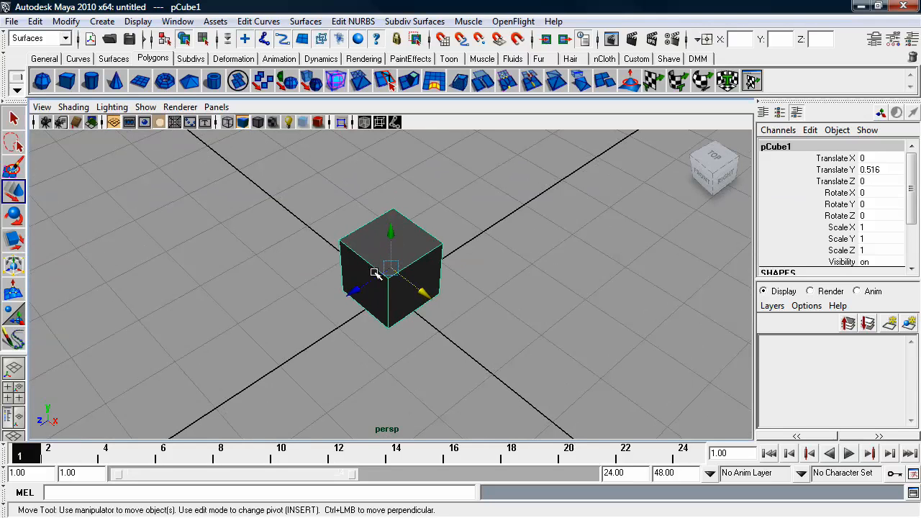
- Try moving the cube freely with the centre handle to about 0.60 along X and -0.77 along Z, and undo that move
alt+drag(465, 260, 467, 263)
alt+middle_drag(467, 264, 466, 273)
alt+drag(465, 273, 460, 289)
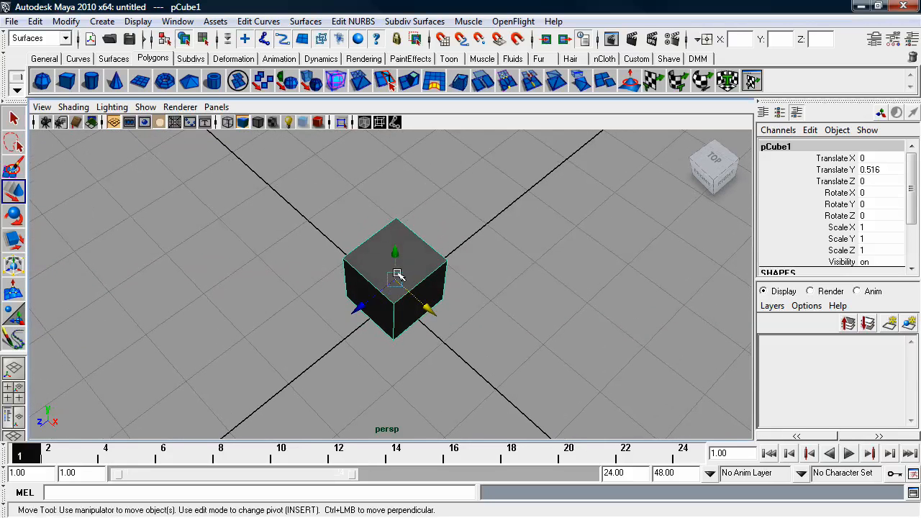
alt+drag(641, 309, 664, 306)
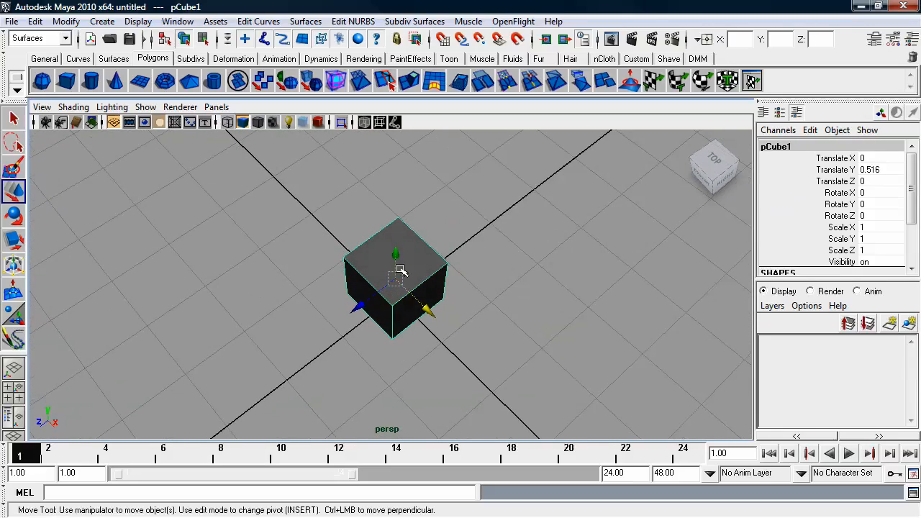
drag(401, 285, 489, 289)
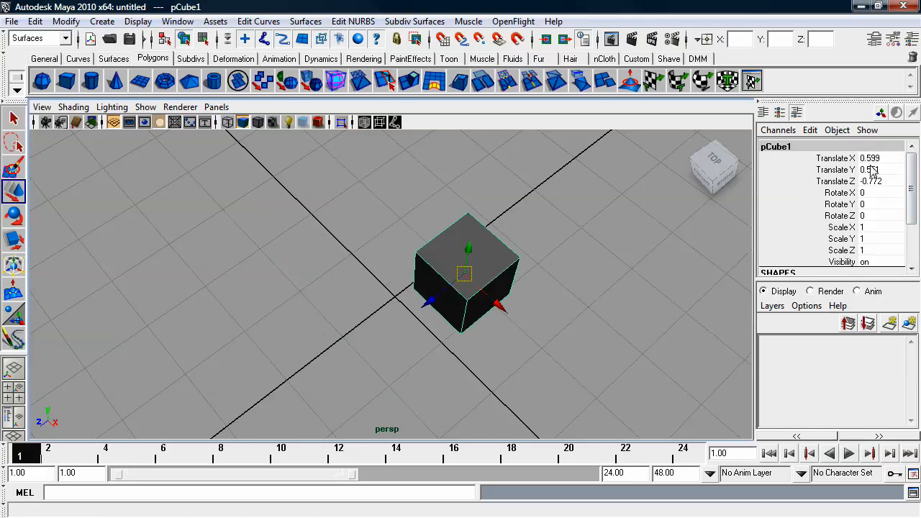
key(ctrl+z)
- Try raising the cube along the Y axis only, to about 1.12, and undo that move
alt+drag(524, 317, 494, 294)
alt+drag(507, 327, 540, 261)
drag(395, 246, 394, 204)
key(ctrl+z)
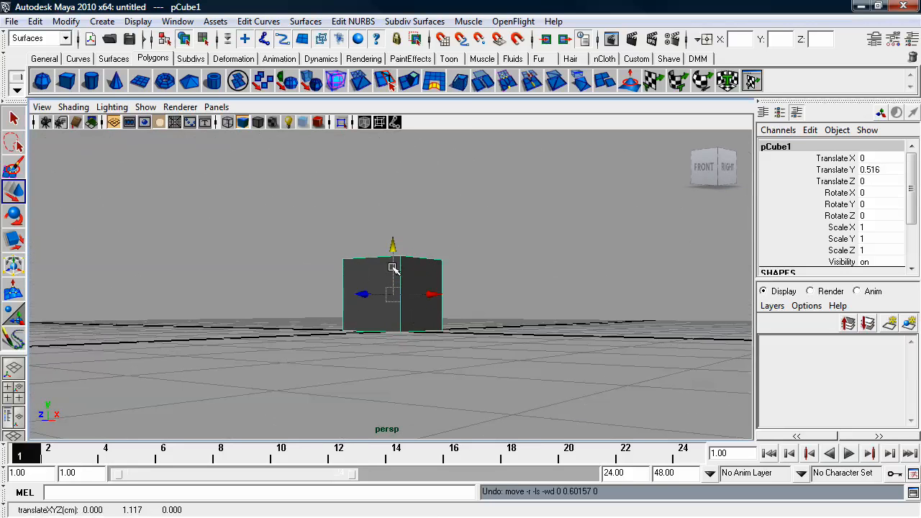
- Constrain the Move manipulator's centre handle to the XZ plane, perpendicular to the Y axis
alt+drag(516, 309, 483, 331)
alt+right_drag(482, 331, 539, 331)
alt+drag(539, 331, 522, 278)
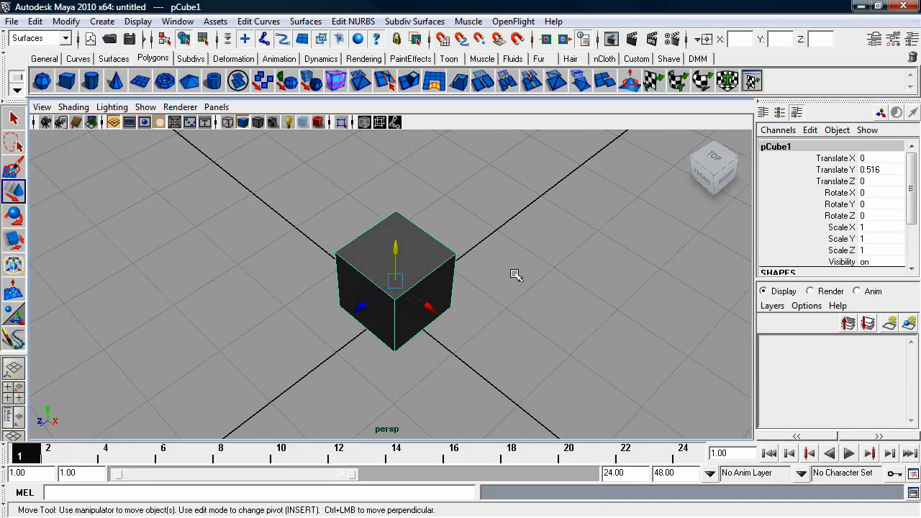
click(395, 248)
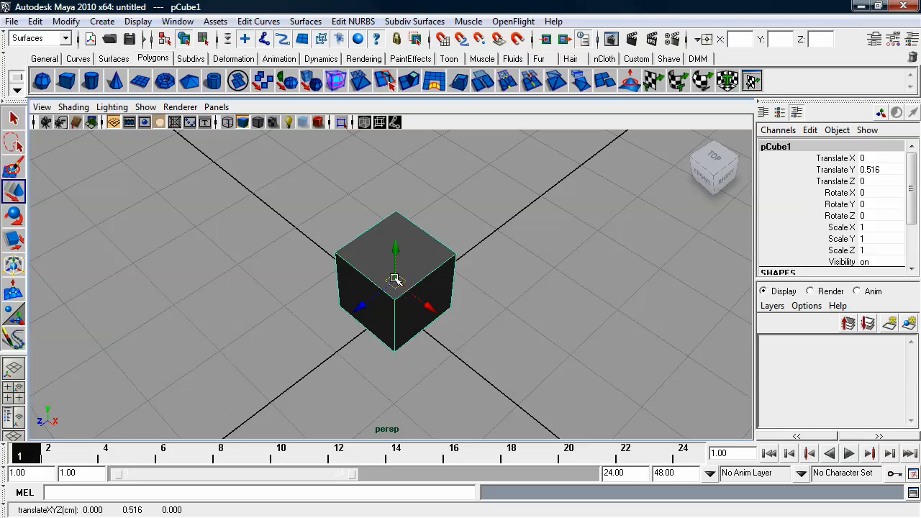
alt+drag(392, 275, 461, 279)
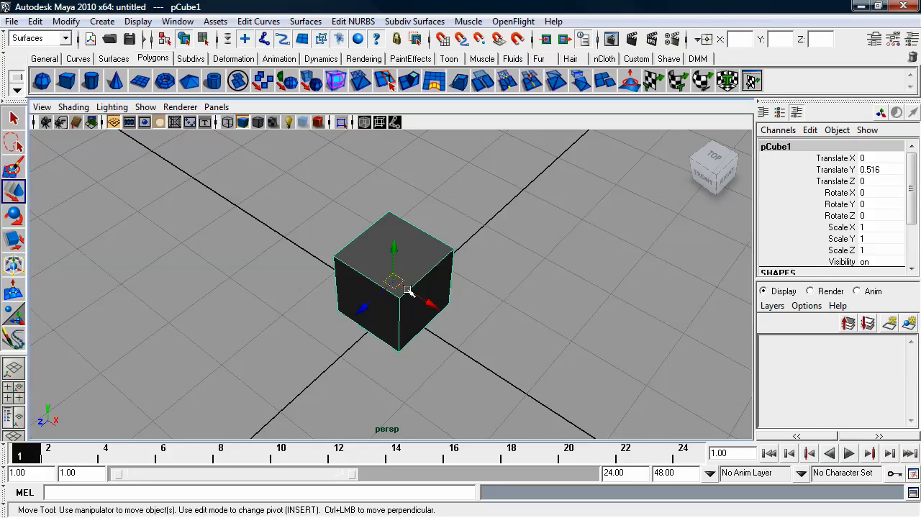
- Try sliding the cube across the grid in the XZ plane with the constrained centre handle, and undo those moves
alt+right_drag(559, 255, 300, 250)
alt+right_drag(552, 299, 438, 292)
alt+drag(559, 302, 541, 294)
alt+middle_drag(561, 288, 548, 279)
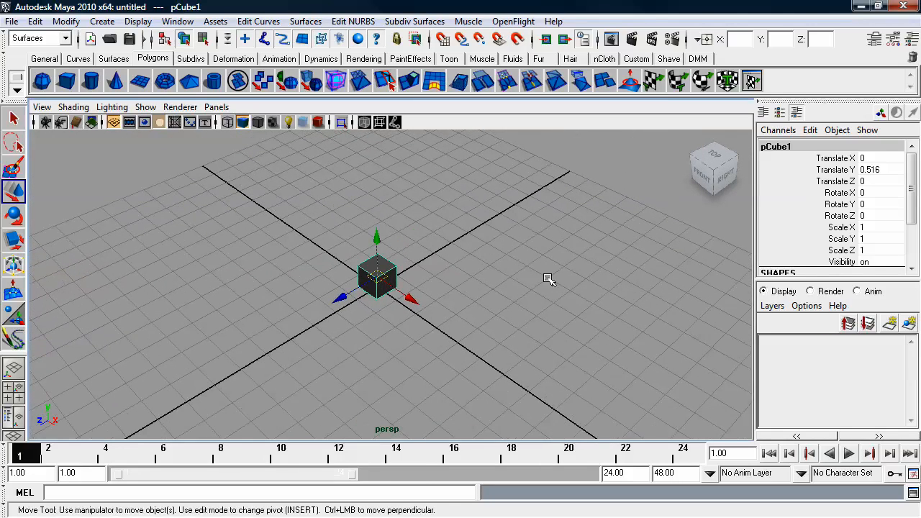
drag(382, 277, 87, 263)
alt+drag(165, 260, 460, 281)
key(ctrl+z)
alt+middle_drag(576, 232, 397, 211)
key(ctrl+z)
- Adjust the cube's height along the Y axis to about 0.51, keeping it centred on the grid
alt+right_drag(424, 220, 492, 310)
alt+drag(491, 310, 479, 255)
drag(369, 300, 420, 315)
alt+right_drag(420, 315, 603, 337)
alt+drag(603, 337, 510, 332)
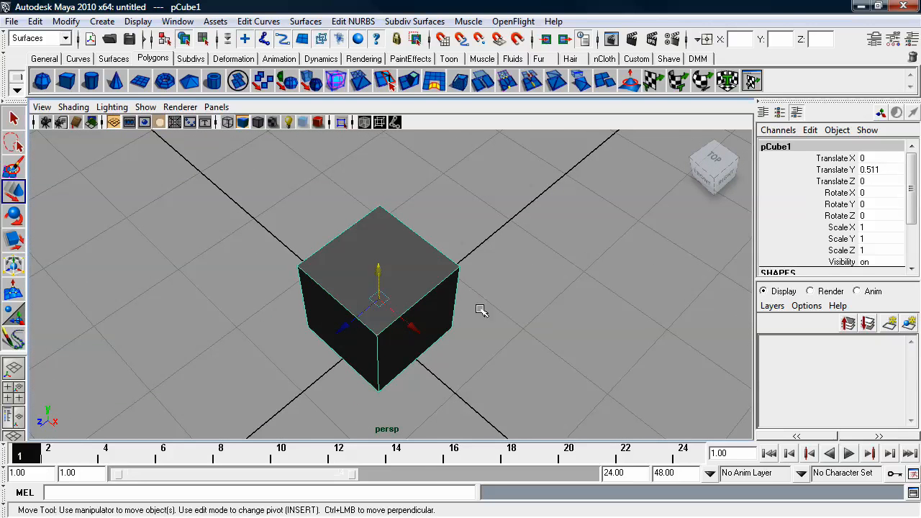
- Reset the centre handle to free movement, try moving the cube with it, and undo that move
click(379, 299)
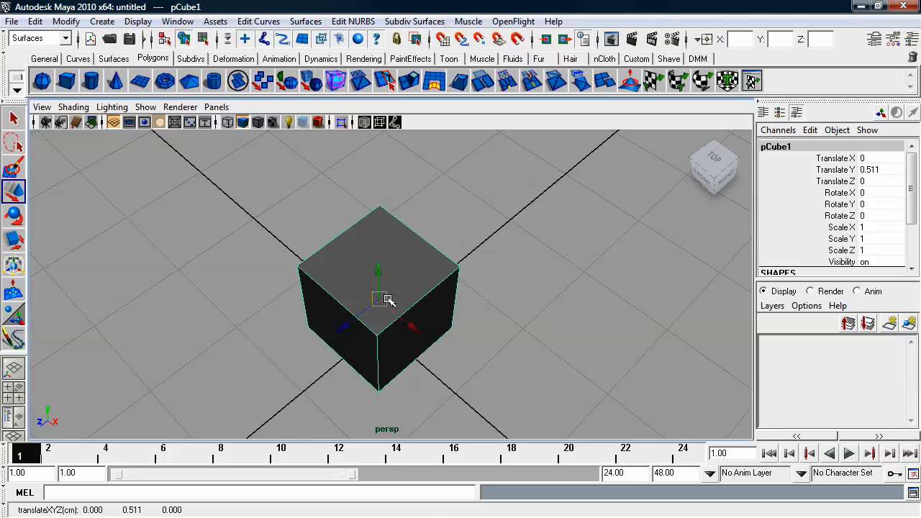
alt+drag(427, 301, 446, 279)
alt+right_drag(447, 279, 323, 306)
alt+drag(323, 307, 331, 274)
alt+right_drag(403, 298, 346, 309)
drag(386, 306, 409, 281)
key(z)
alt+right_drag(399, 261, 504, 320)
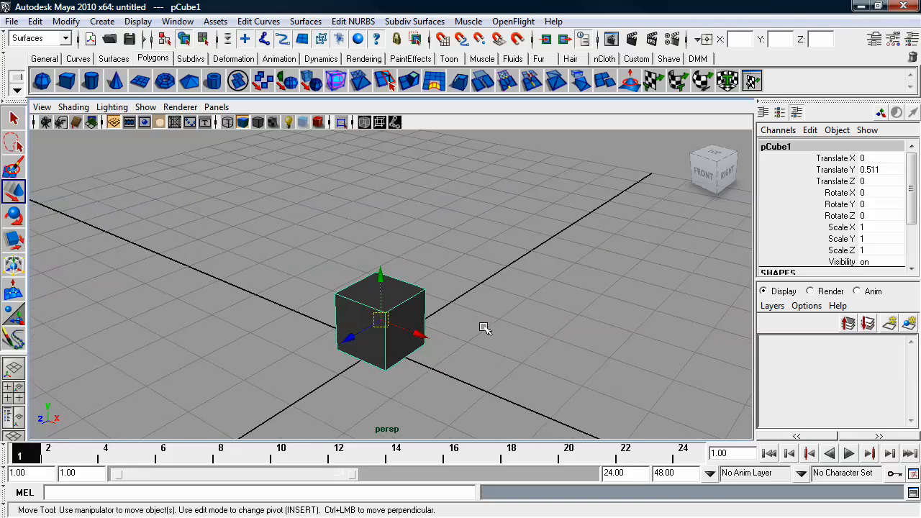
- Constrain the centre handle to the YZ plane and move the cube back to about -53 along Z
click(419, 335)
alt+drag(510, 366, 531, 346)
alt+right_drag(530, 345, 396, 339)
drag(381, 313, 593, 165)
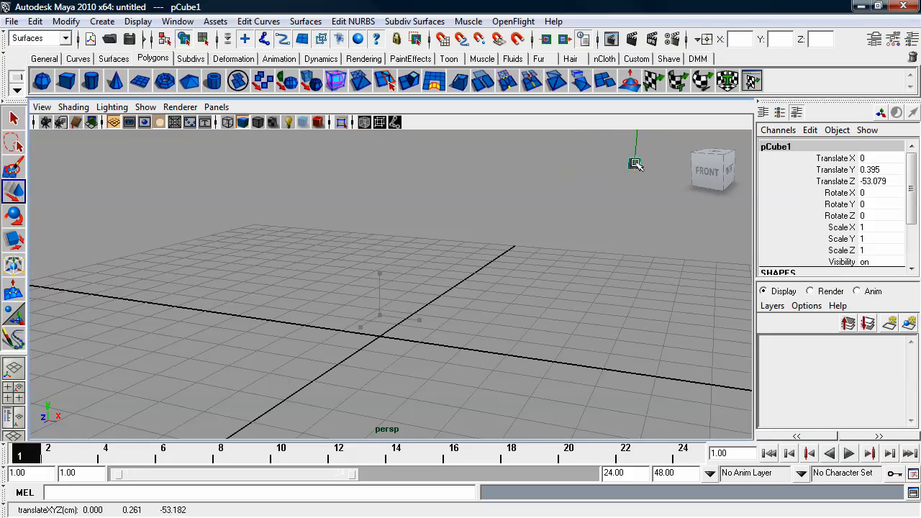